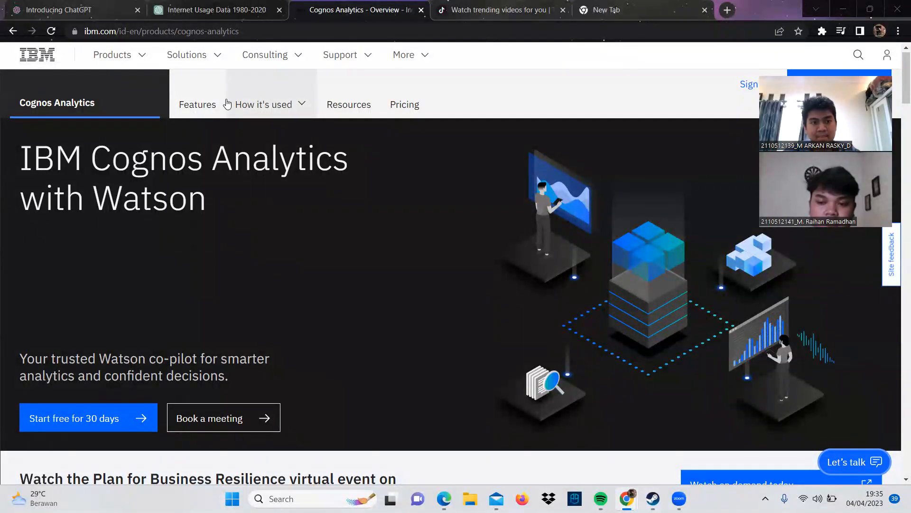
- Switch to the UTS_BI dashboard in Cognos Analytics and add a new tab with the blank single-area template
{"action": "key", "text": "alt+Tab"}
{"action": "key", "text": "alt+Tab"}
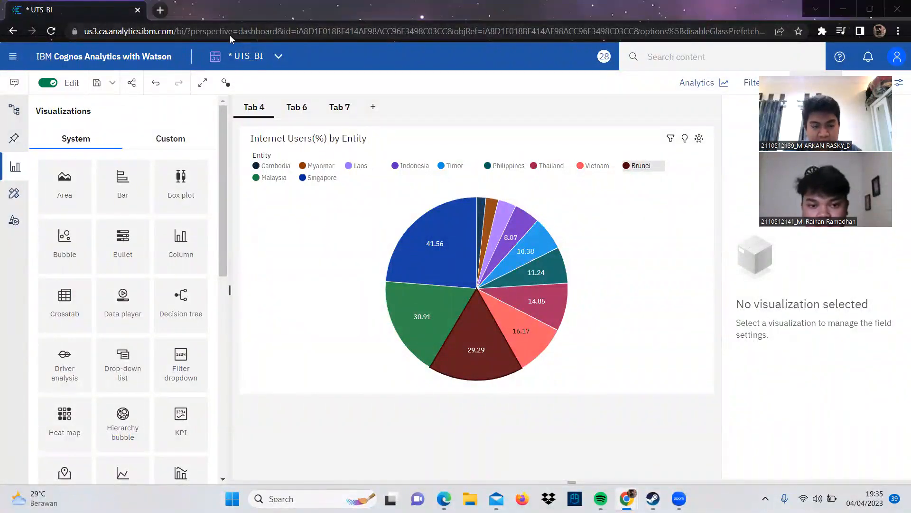
{"action": "left_click", "coordinate": [373, 110]}
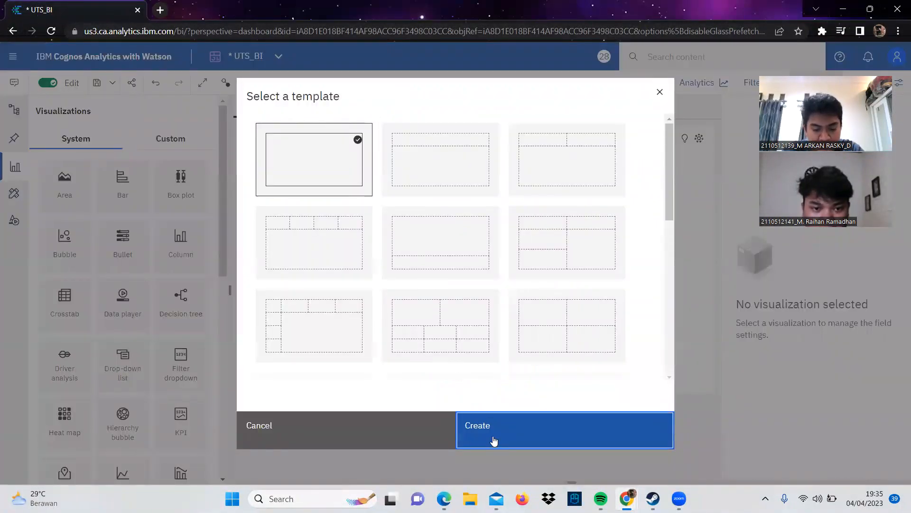
{"action": "left_click", "coordinate": [472, 432]}
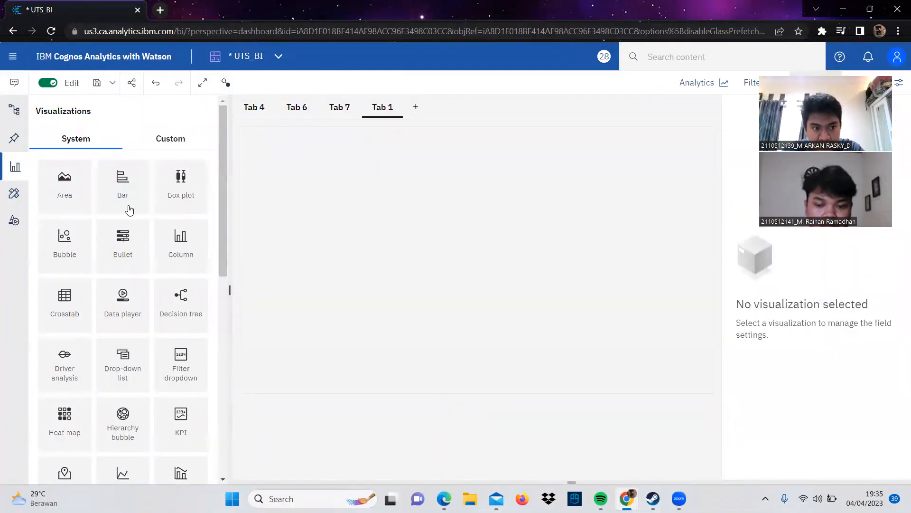
- Insert an empty pie visualization on the new tab and enlarge it to fill the whole template area
{"action": "left_click", "coordinate": [19, 168]}
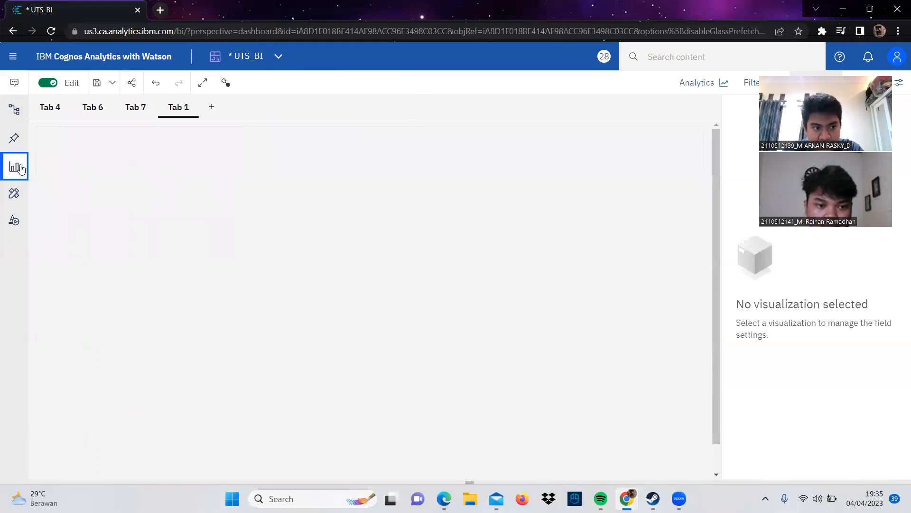
{"action": "left_click", "coordinate": [17, 169]}
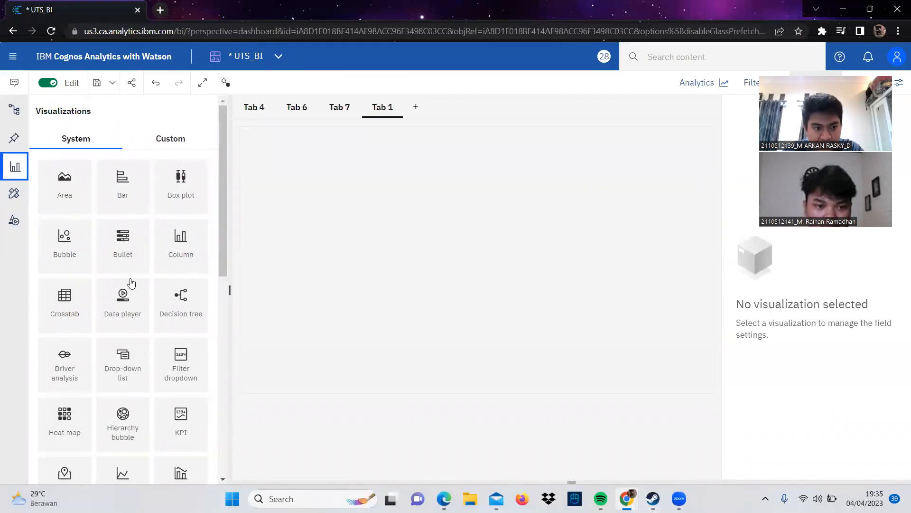
{"action": "scroll", "coordinate": [136, 328], "scroll_direction": "down", "scroll_amount": 6}
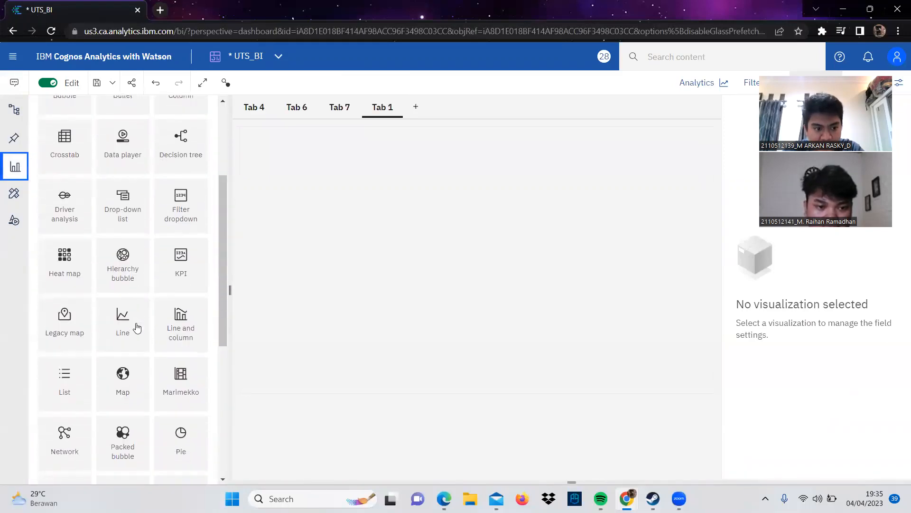
{"action": "scroll", "coordinate": [136, 327], "scroll_direction": "down", "scroll_amount": 1}
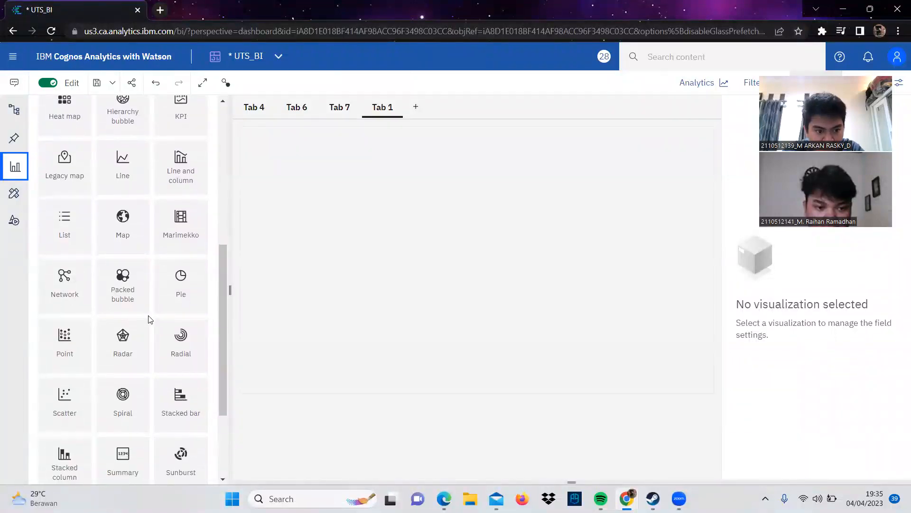
{"action": "left_click", "coordinate": [178, 296]}
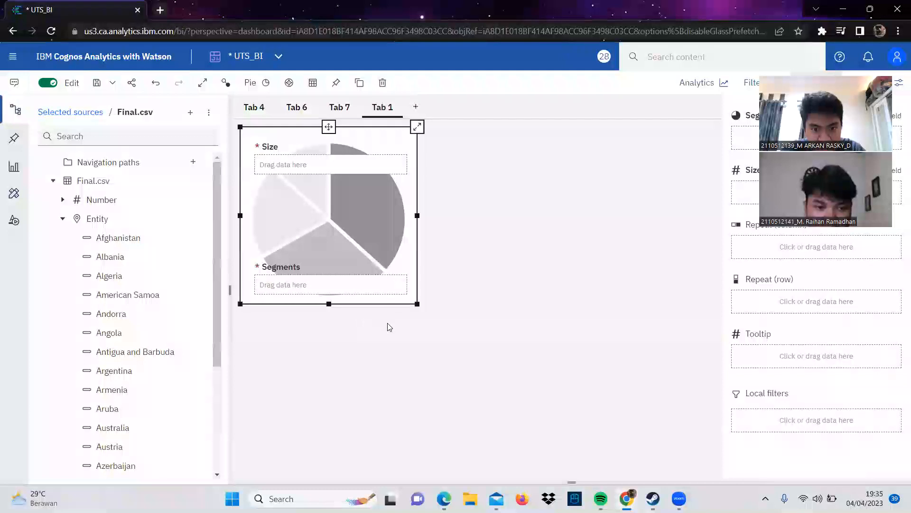
{"action": "left_click_drag", "start_coordinate": [416, 302], "coordinate": [754, 436]}
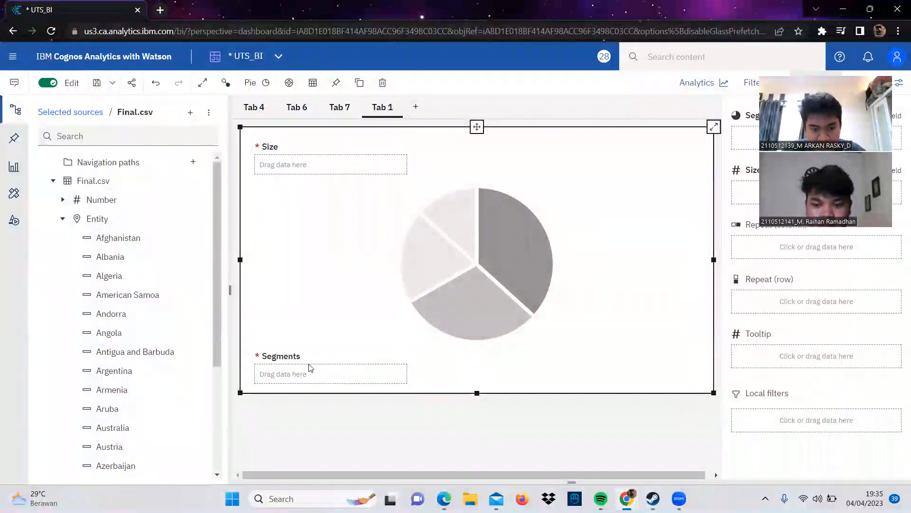
{"action": "scroll", "coordinate": [142, 354], "scroll_direction": "down", "scroll_amount": 4}
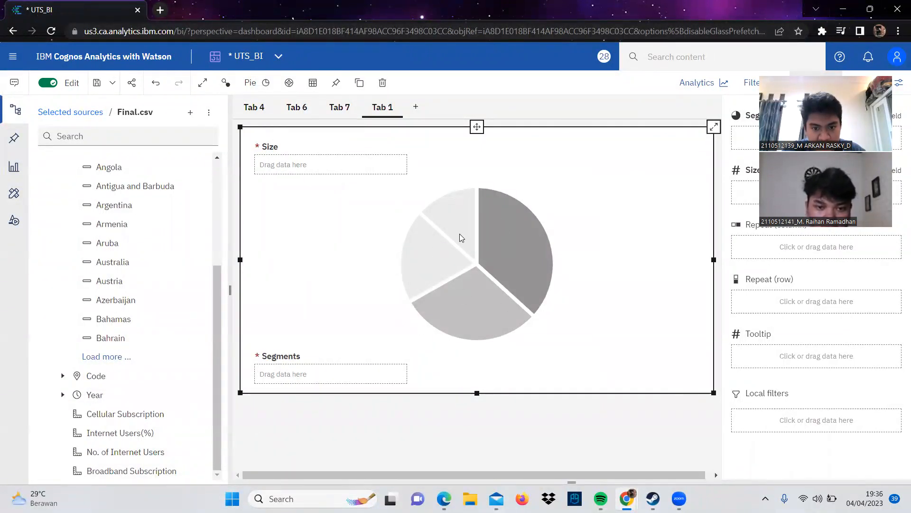
- Review the Internet Users(%) by Entity pie chart on Tab 4 and inspect the average values of individual country slices
{"action": "left_click", "coordinate": [263, 114]}
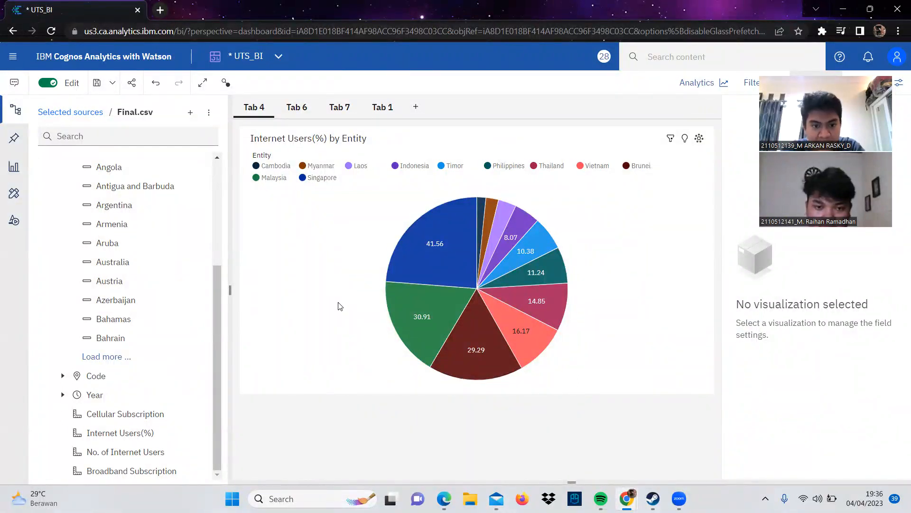
{"action": "mouse_move", "coordinate": [430, 261]}
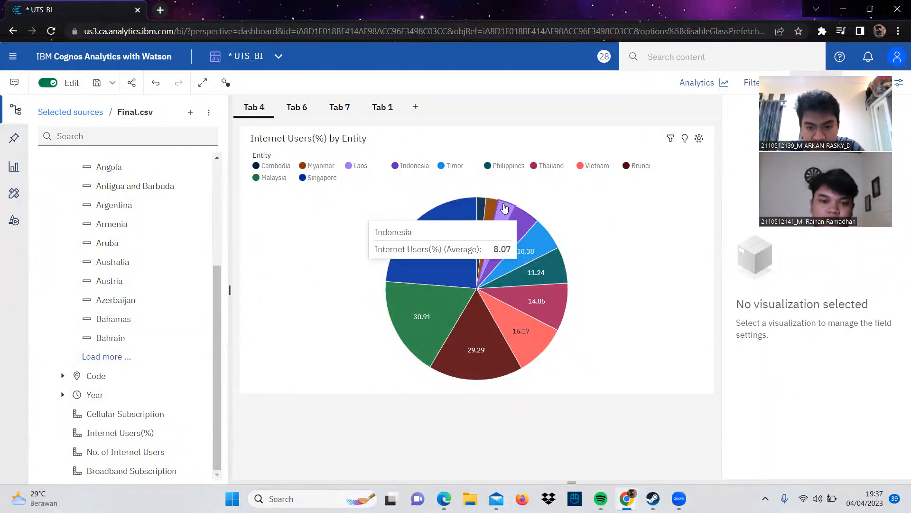
{"action": "mouse_move", "coordinate": [504, 212]}
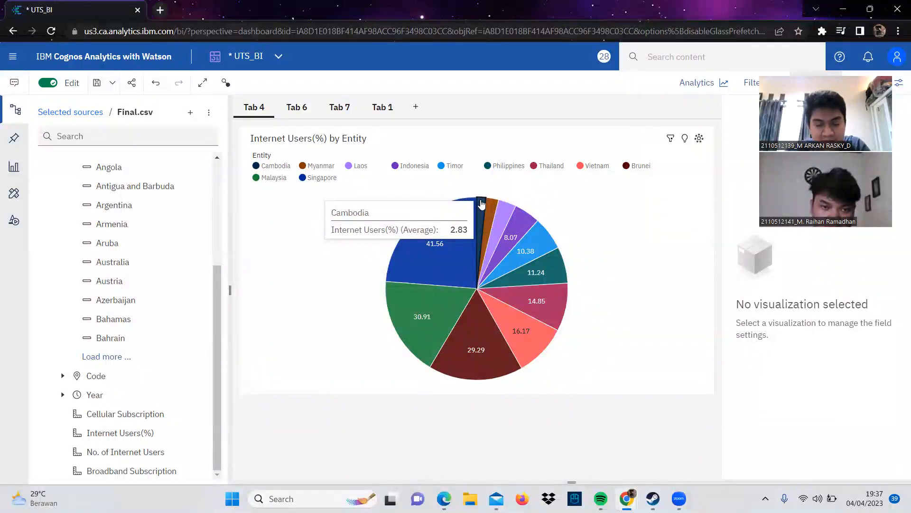
- Examine the No. of Internet Users by Entity and Year column chart on Tab 6, checking individual country and year values
{"action": "left_click", "coordinate": [323, 114]}
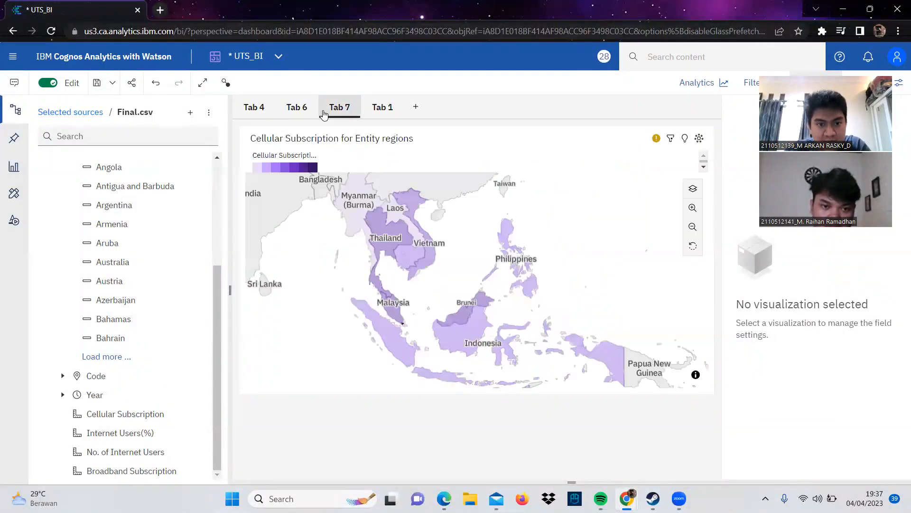
{"action": "left_click", "coordinate": [297, 107]}
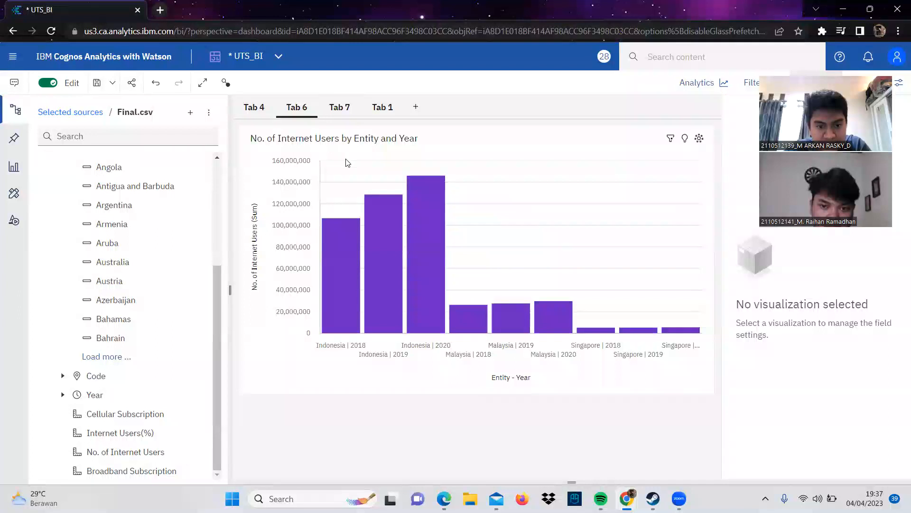
{"action": "mouse_move", "coordinate": [400, 269]}
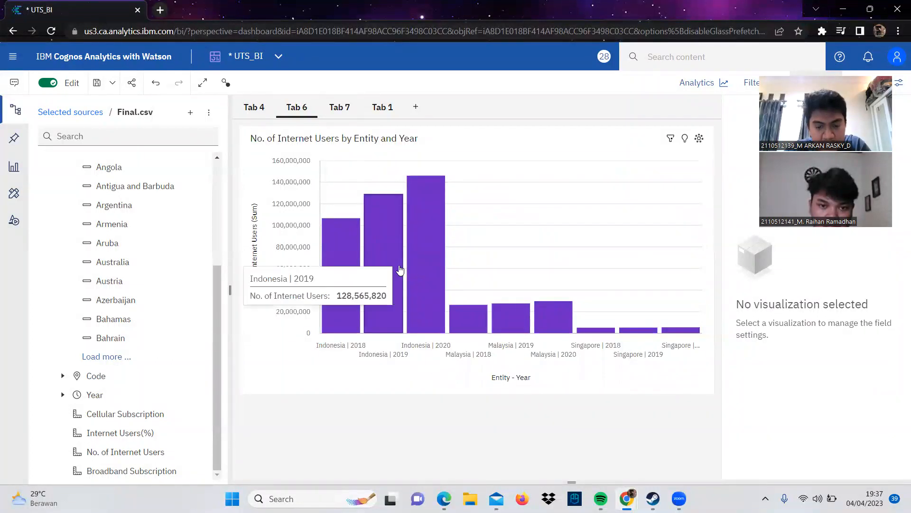
{"action": "mouse_move", "coordinate": [421, 328]}
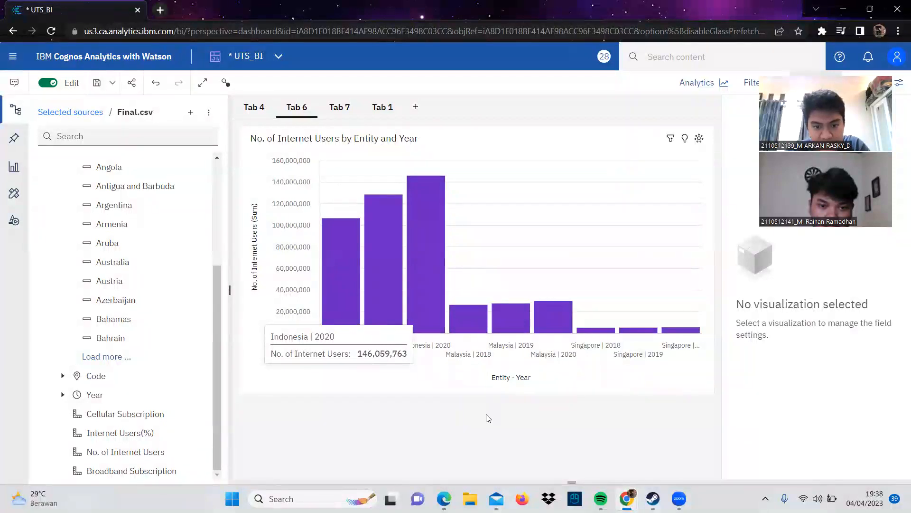
{"action": "mouse_move", "coordinate": [344, 265]}
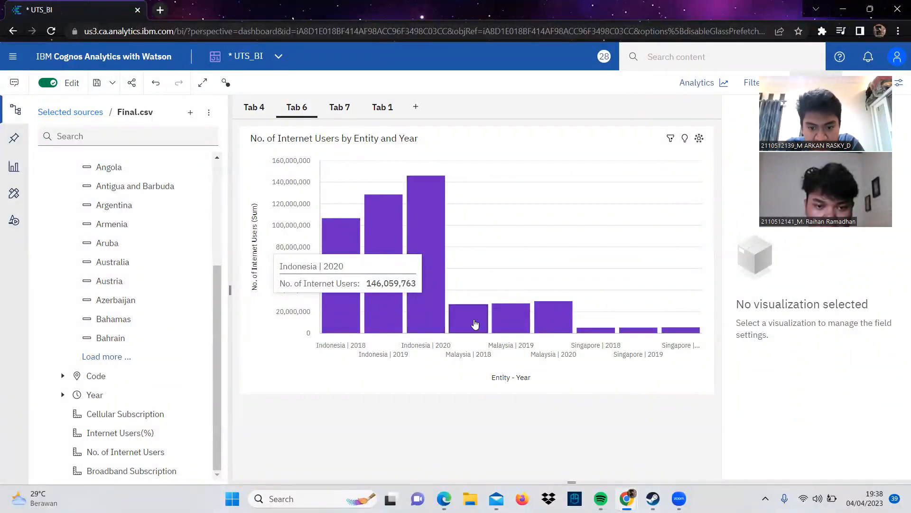
{"action": "mouse_move", "coordinate": [474, 324]}
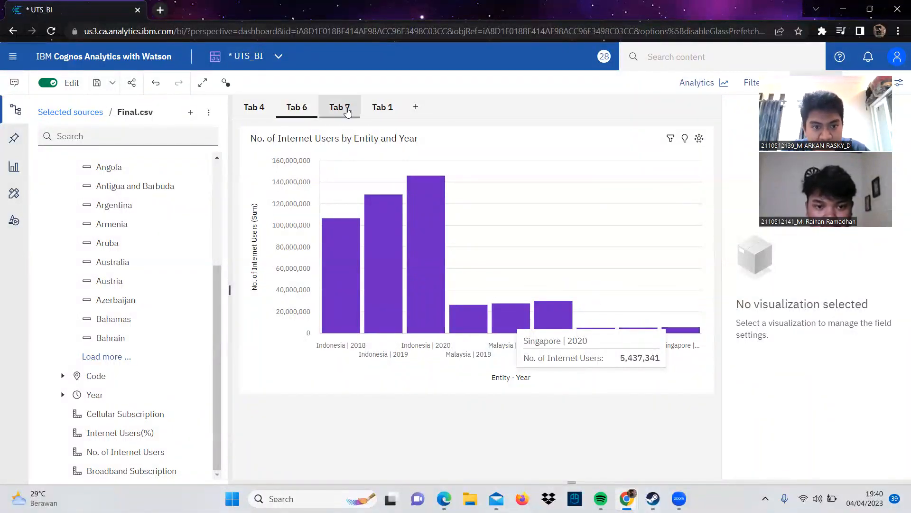
- Examine Singapore's value on the Cellular Subscription for Entity regions map on Tab 7
{"action": "left_click", "coordinate": [348, 111]}
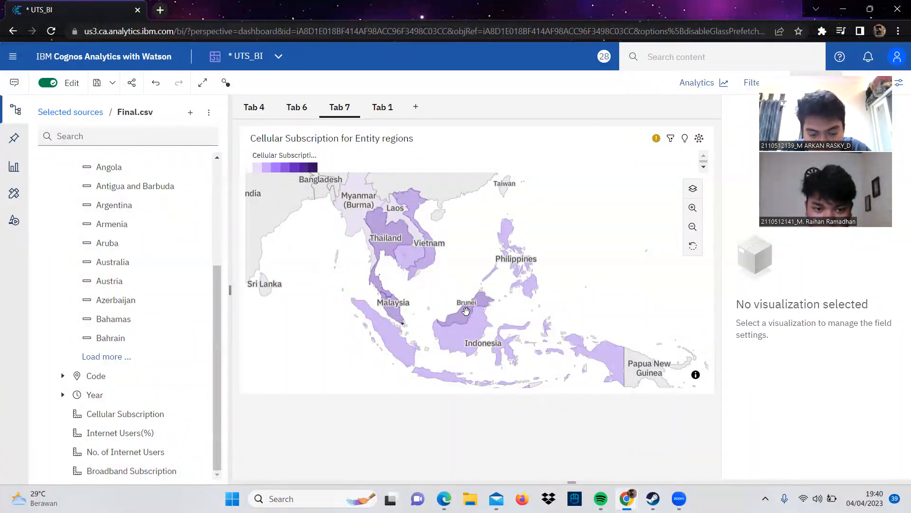
{"action": "scroll", "coordinate": [464, 308], "scroll_direction": "up", "scroll_amount": 1}
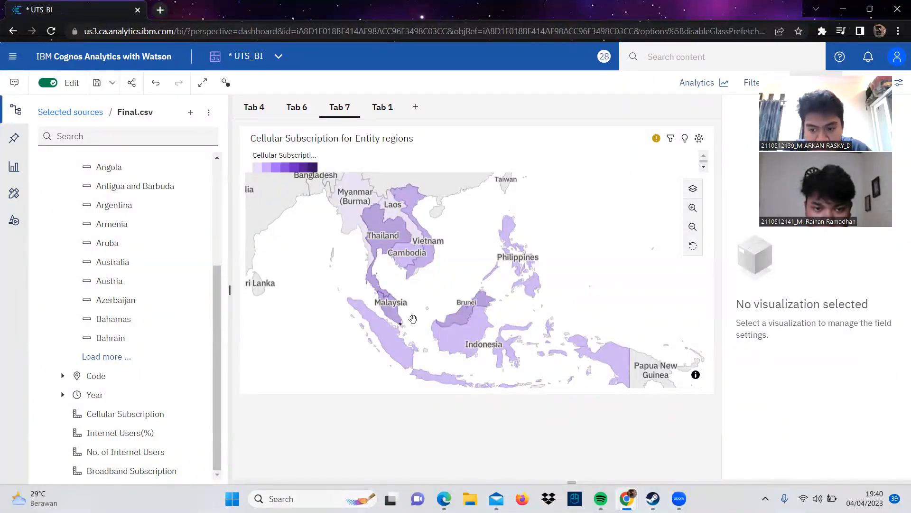
{"action": "scroll", "coordinate": [401, 323], "scroll_direction": "up", "scroll_amount": 1}
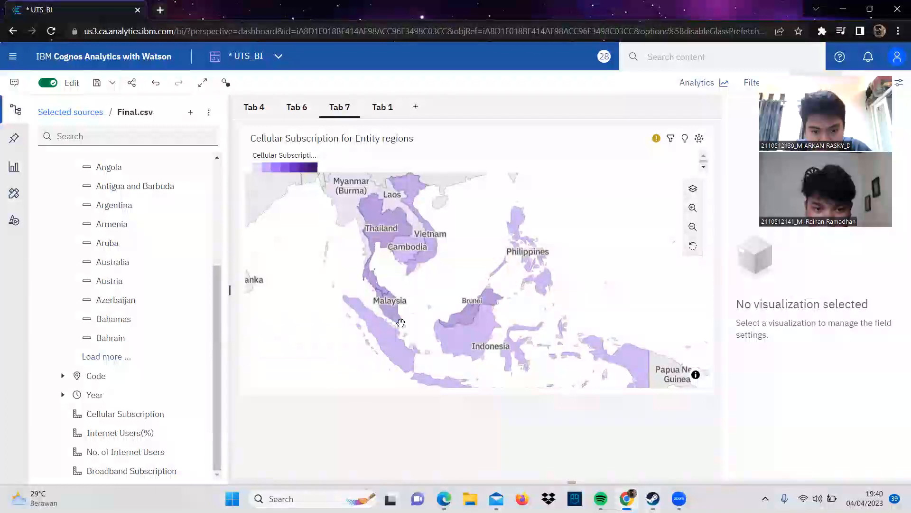
{"action": "scroll", "coordinate": [401, 322], "scroll_direction": "up", "scroll_amount": 1}
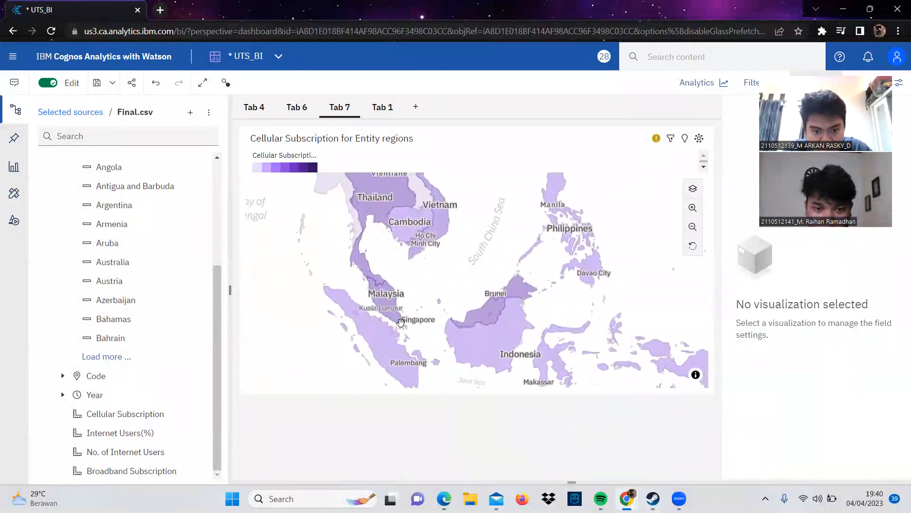
{"action": "scroll", "coordinate": [401, 323], "scroll_direction": "up", "scroll_amount": 1}
{"action": "scroll", "coordinate": [401, 323], "scroll_direction": "up", "scroll_amount": 1}
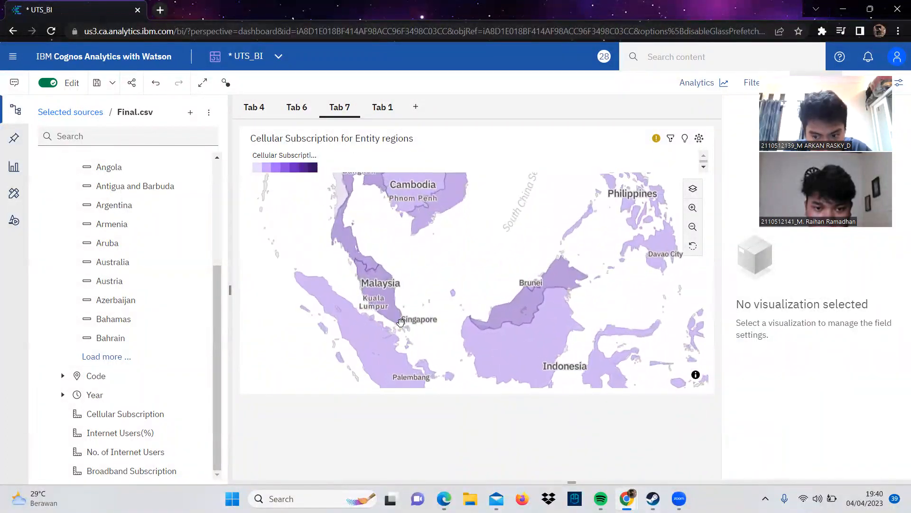
{"action": "scroll", "coordinate": [395, 326], "scroll_direction": "up", "scroll_amount": 2}
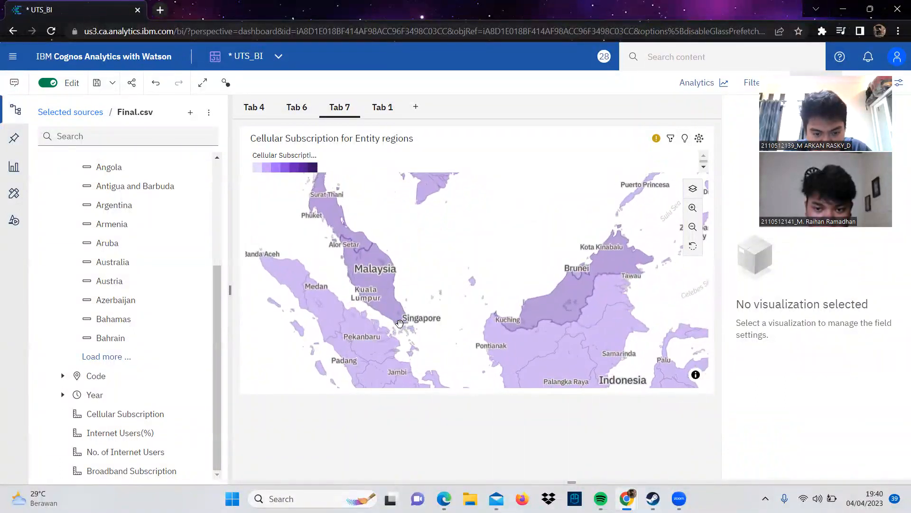
{"action": "scroll", "coordinate": [400, 325], "scroll_direction": "up", "scroll_amount": 1}
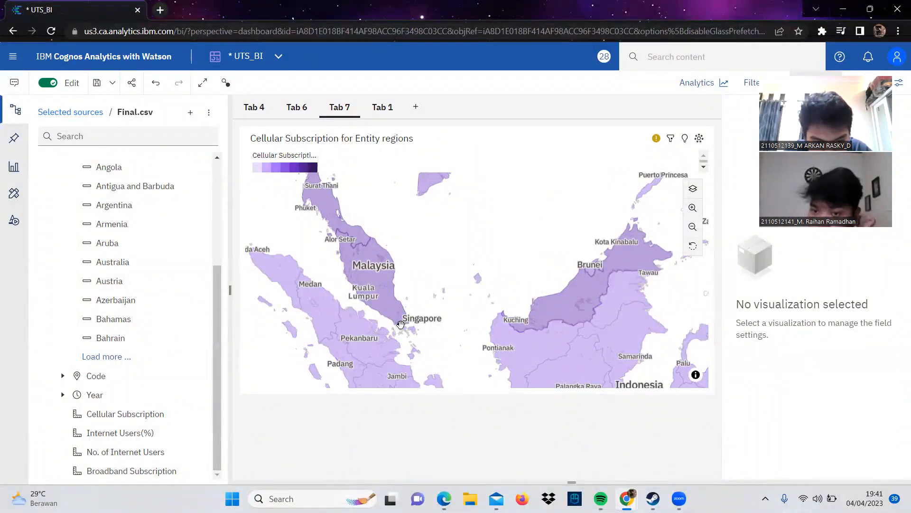
{"action": "mouse_move", "coordinate": [400, 323]}
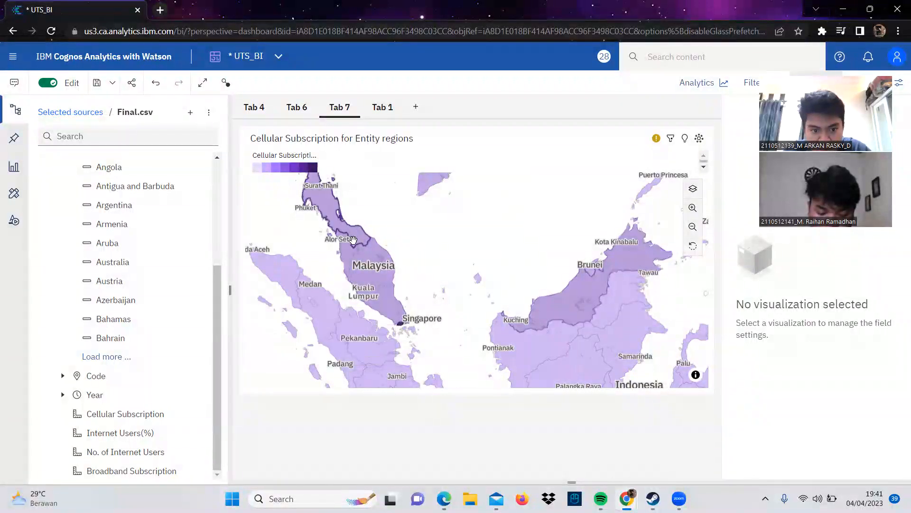
- Examine the mainland Southeast Asian countries on the cellular subscription map, inspecting the value for Myanmar
{"action": "scroll", "coordinate": [413, 245], "scroll_direction": "down", "scroll_amount": 2}
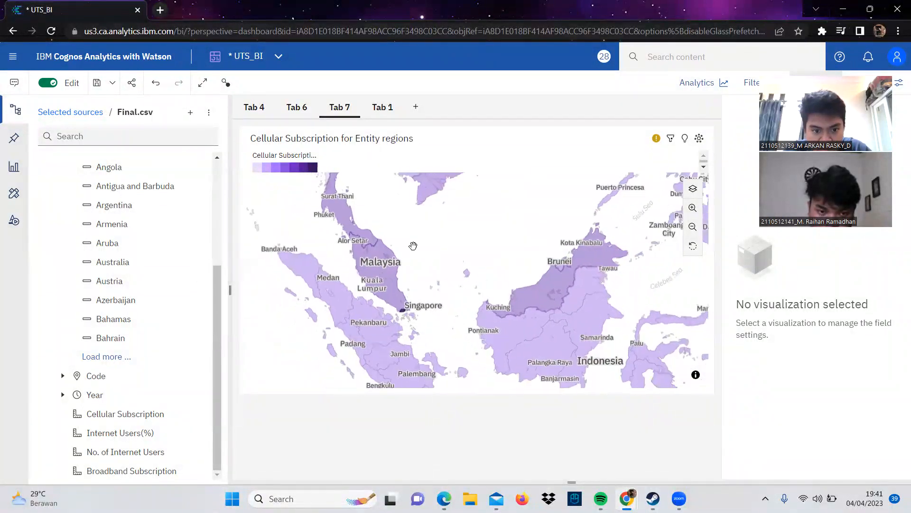
{"action": "left_click_drag", "start_coordinate": [413, 246], "coordinate": [492, 311]}
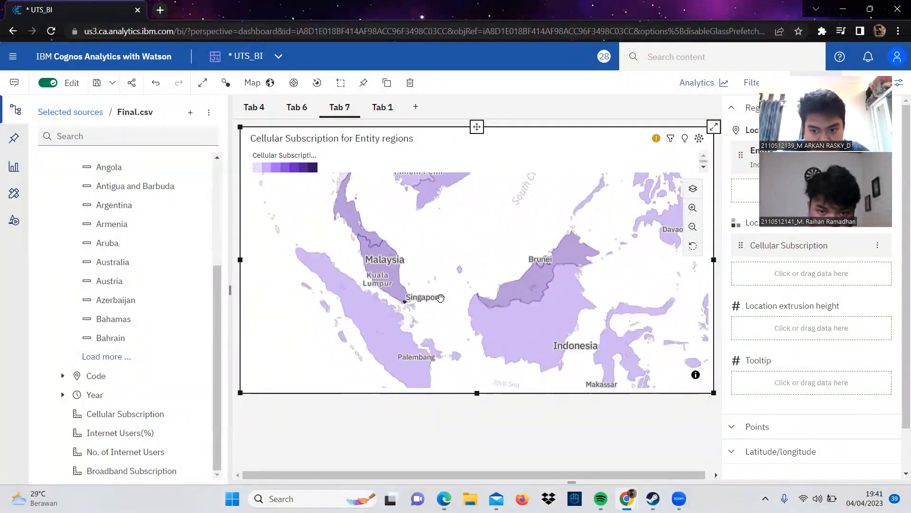
{"action": "scroll", "coordinate": [418, 299], "scroll_direction": "down", "scroll_amount": 1}
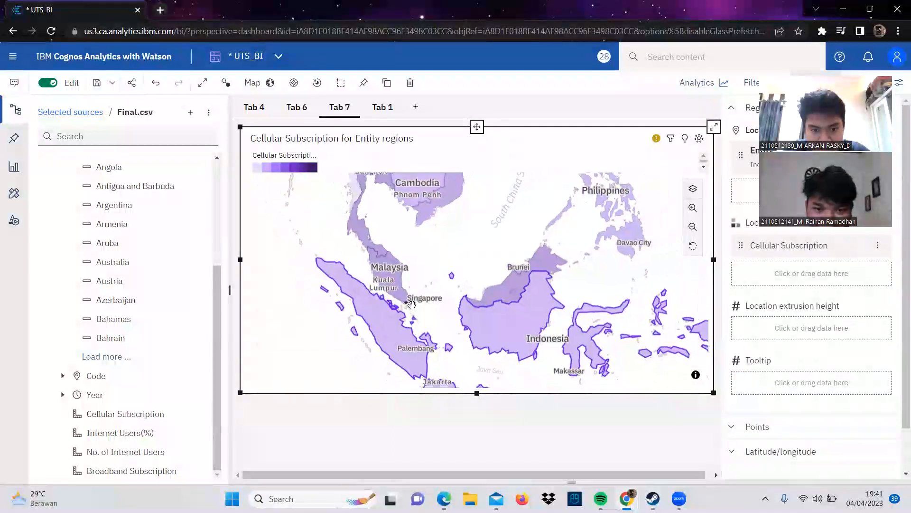
{"action": "scroll", "coordinate": [418, 311], "scroll_direction": "down", "scroll_amount": 1}
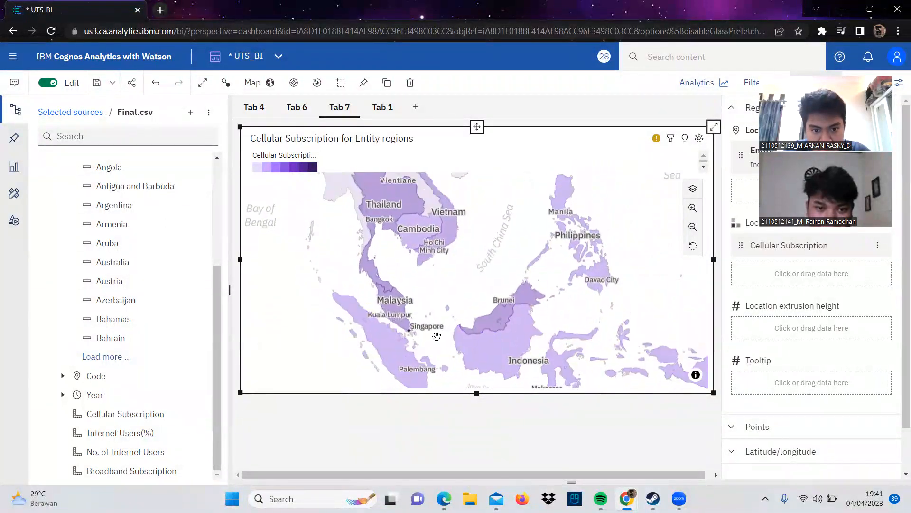
{"action": "left_click_drag", "start_coordinate": [436, 336], "coordinate": [438, 342]}
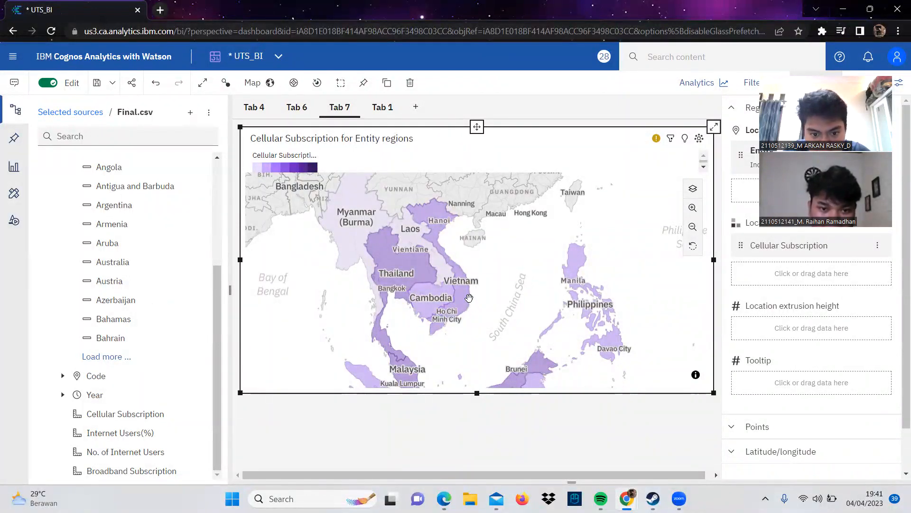
{"action": "scroll", "coordinate": [469, 297], "scroll_direction": "up", "scroll_amount": 1}
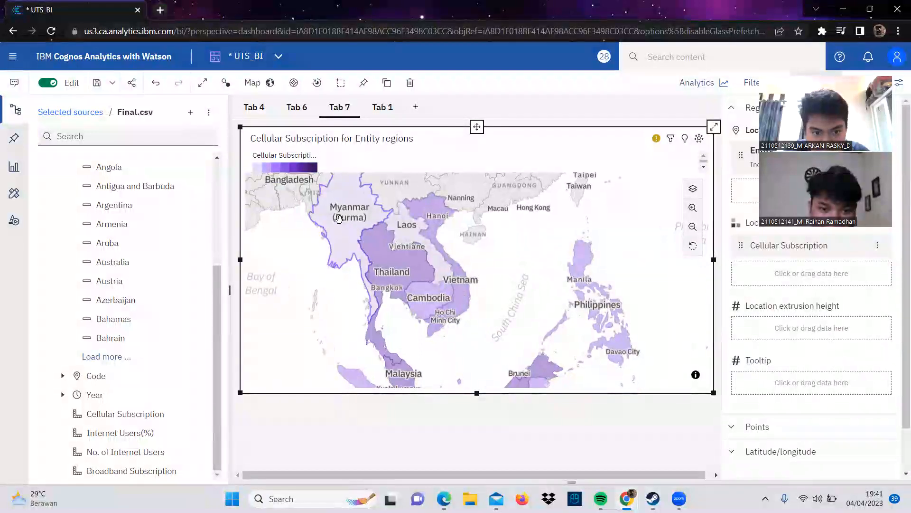
{"action": "mouse_move", "coordinate": [340, 219]}
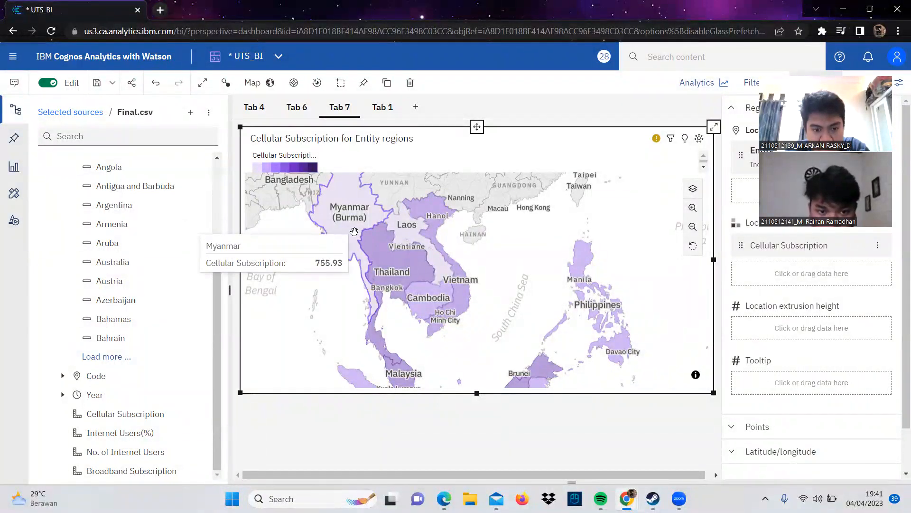
{"action": "scroll", "coordinate": [368, 318], "scroll_direction": "up", "scroll_amount": 1}
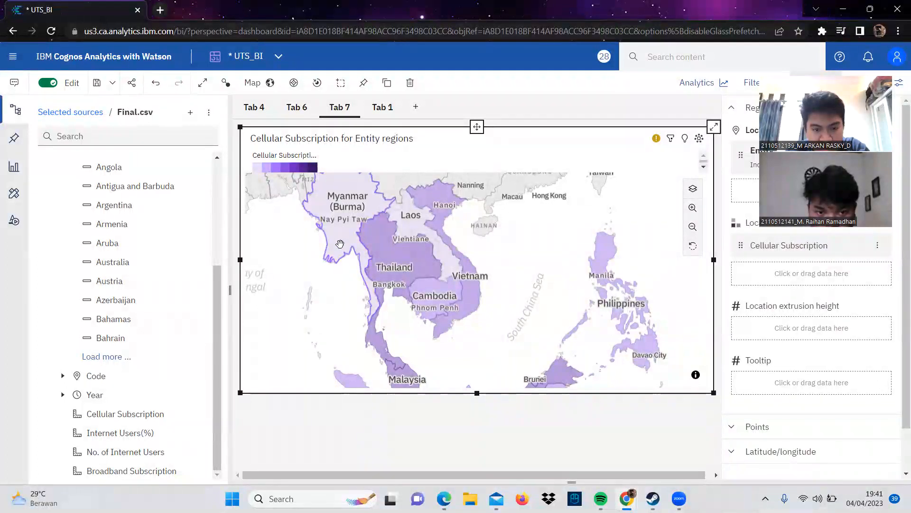
- Inspect Myanmar's cellular subscription value on the map and examine the Malaysia and Singapore area more closely
{"action": "mouse_move", "coordinate": [340, 245]}
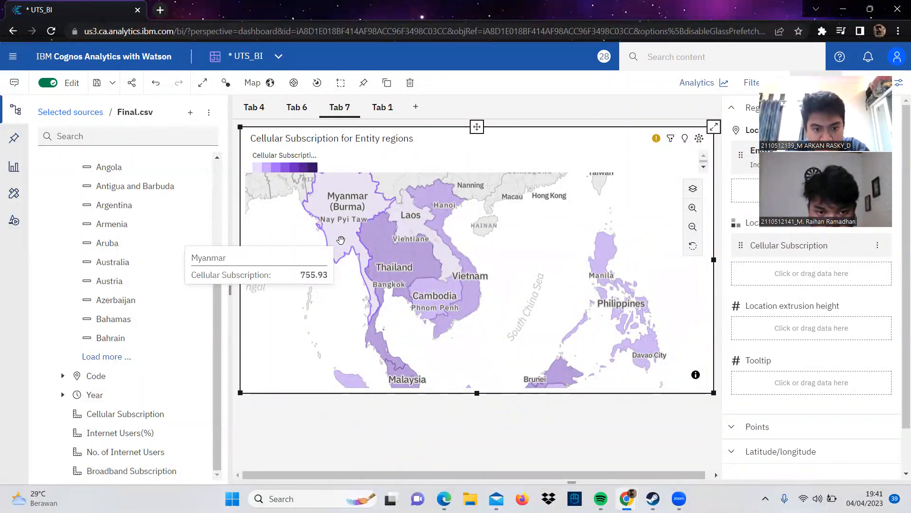
{"action": "scroll", "coordinate": [381, 318], "scroll_direction": "down", "scroll_amount": 2}
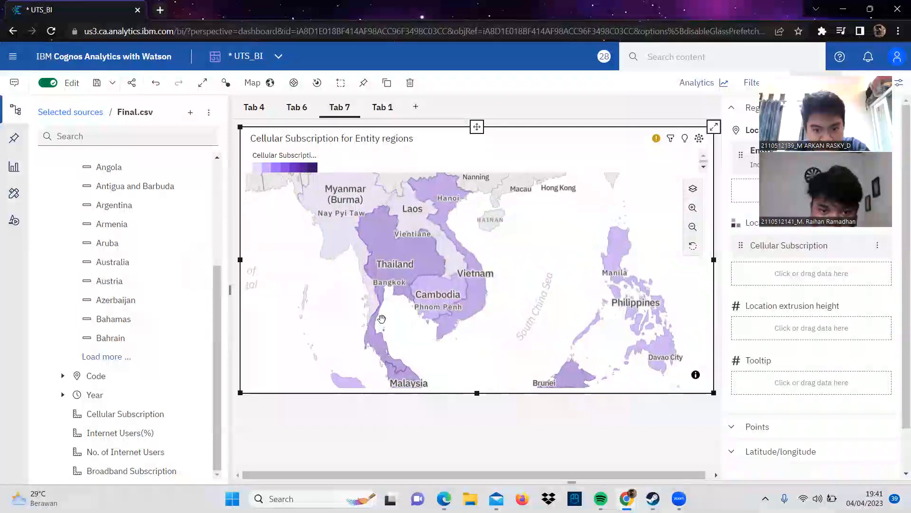
{"action": "left_click_drag", "start_coordinate": [382, 315], "coordinate": [366, 218]}
{"action": "scroll", "coordinate": [373, 256], "scroll_direction": "up", "scroll_amount": 2}
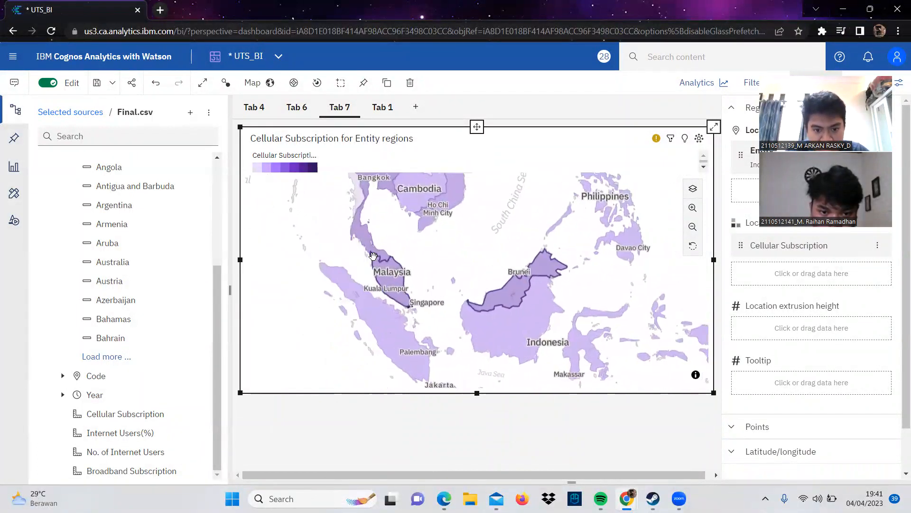
{"action": "scroll", "coordinate": [373, 256], "scroll_direction": "up", "scroll_amount": 1}
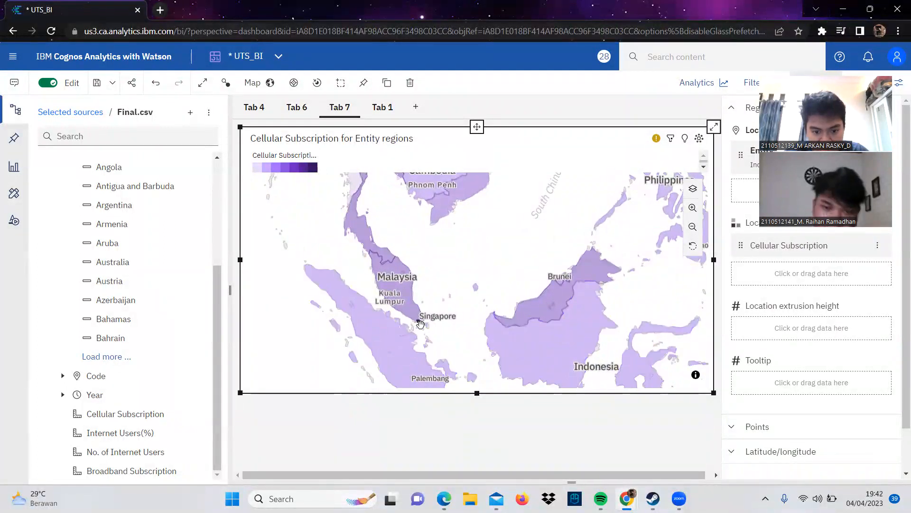
{"action": "scroll", "coordinate": [421, 321], "scroll_direction": "up", "scroll_amount": 1}
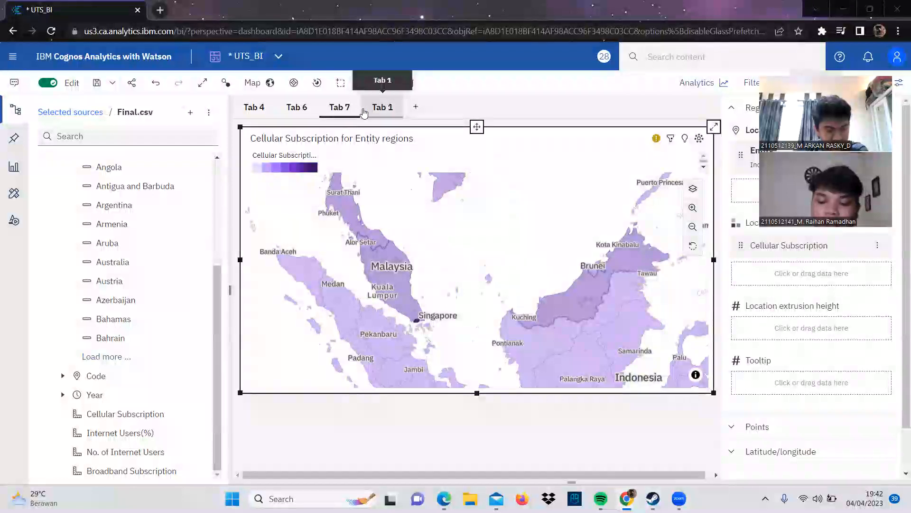
- Check Singapore's slice in the Internet Users(%) pie chart on Tab 4 and Indonesia's 2020 column in the chart on Tab 6
{"action": "left_click", "coordinate": [266, 110]}
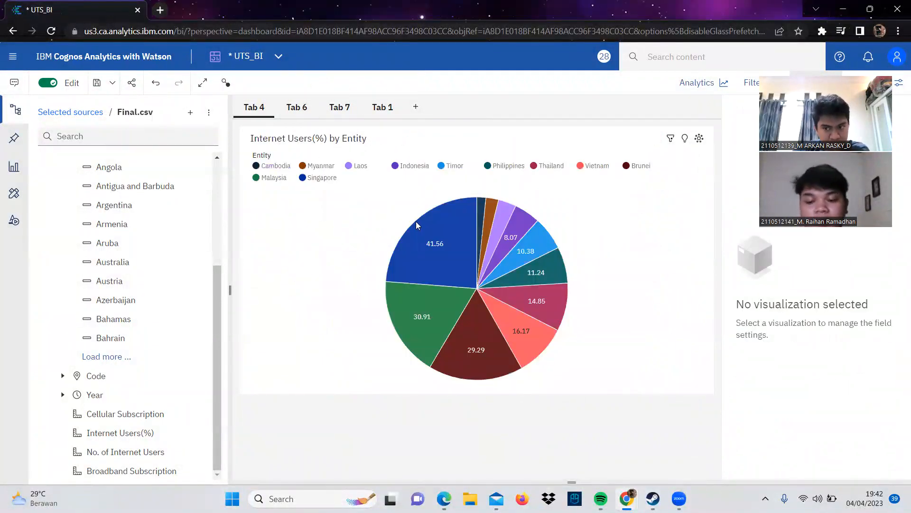
{"action": "mouse_move", "coordinate": [428, 237]}
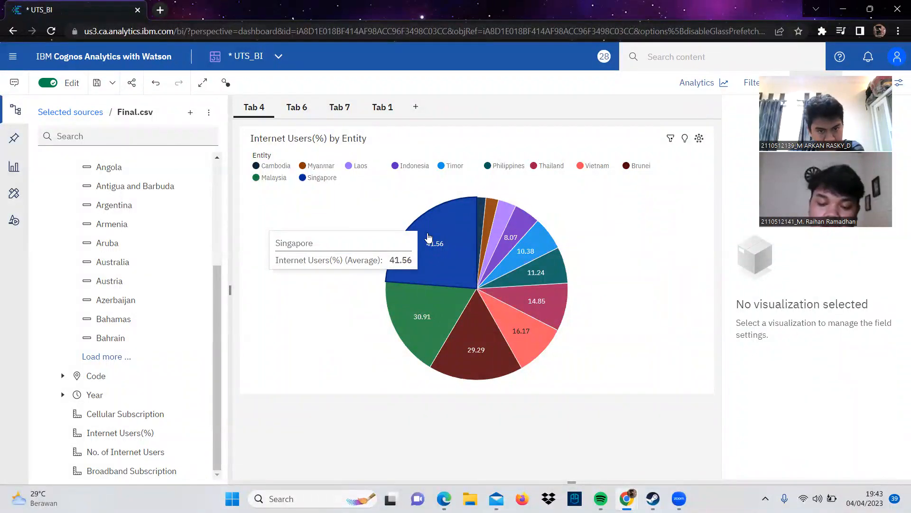
{"action": "left_click", "coordinate": [313, 110]}
{"action": "mouse_move", "coordinate": [415, 267]}
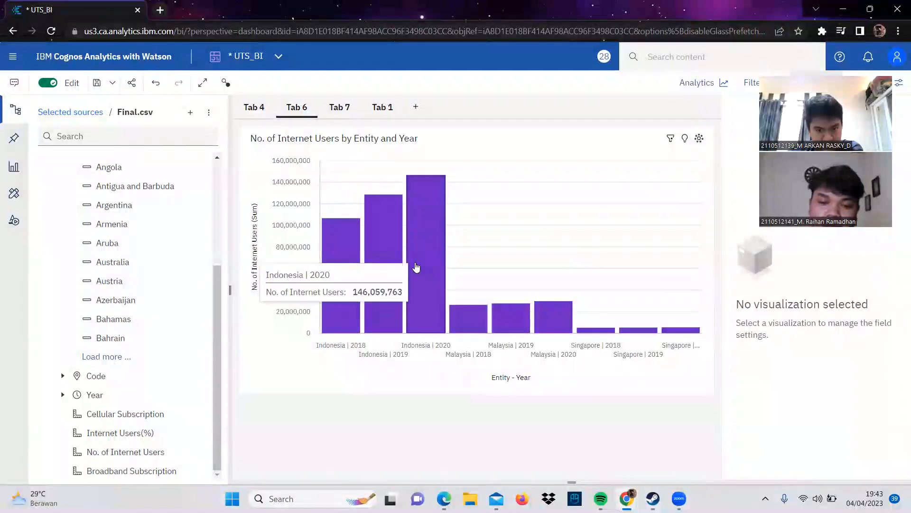